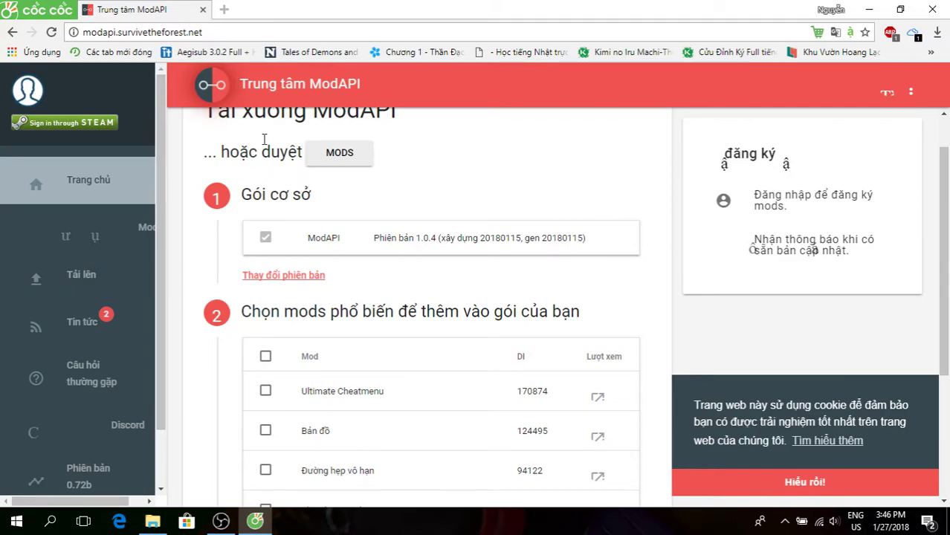
Step: Reload modapi.survivetheforest.net and review the base package, popular mods and download sections of the page
{"action": "left_click", "coordinate": [262, 32]}
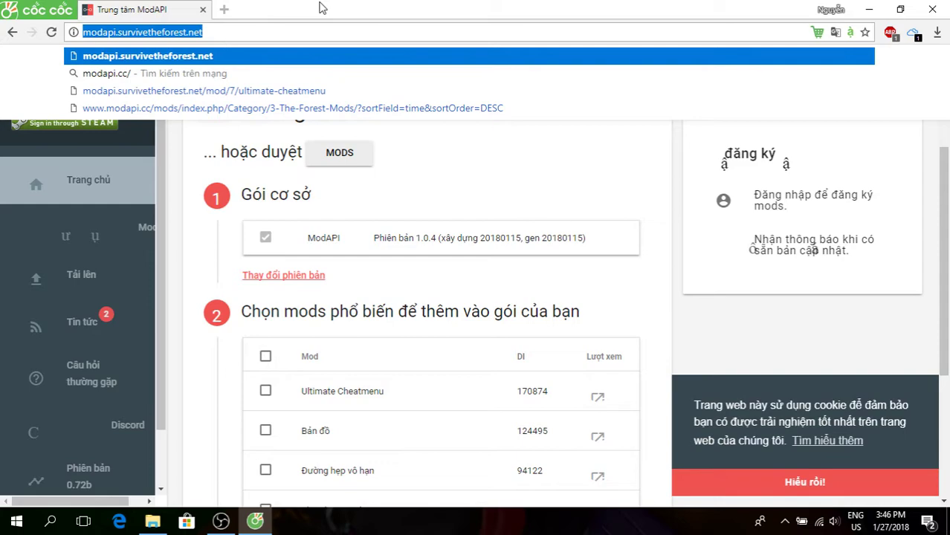
{"action": "left_click", "coordinate": [220, 61]}
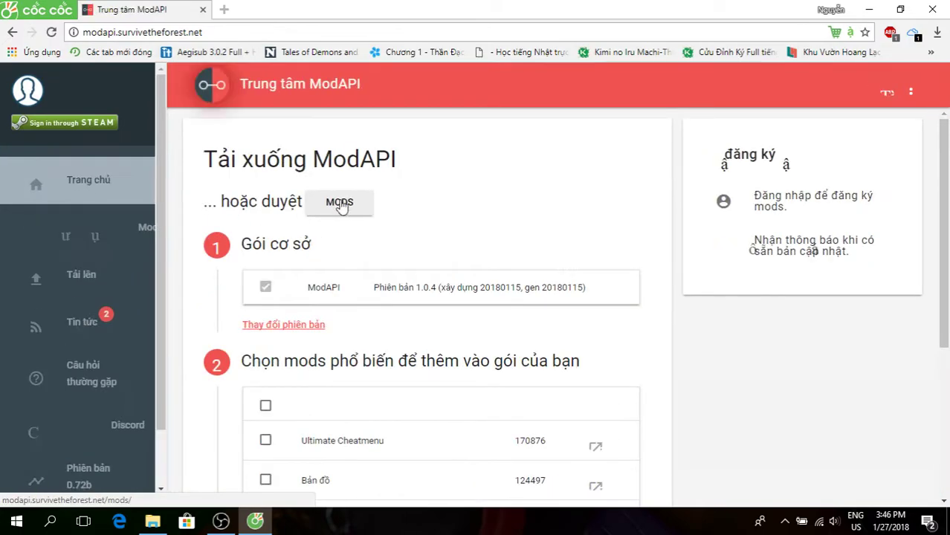
{"action": "scroll", "coordinate": [334, 208], "scroll_direction": "down", "scroll_amount": 3}
{"action": "scroll", "coordinate": [341, 246], "scroll_direction": "up", "scroll_amount": 2}
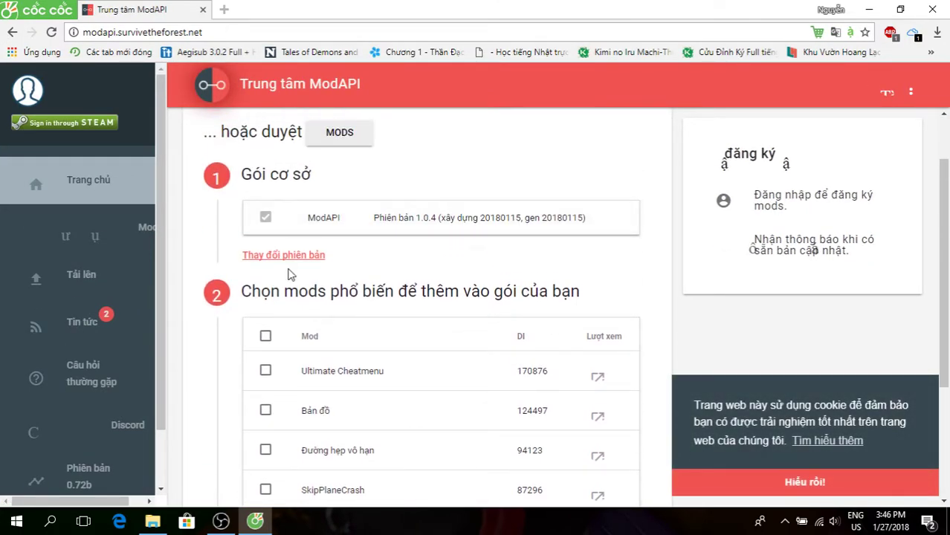
{"action": "scroll", "coordinate": [290, 275], "scroll_direction": "down", "scroll_amount": 2}
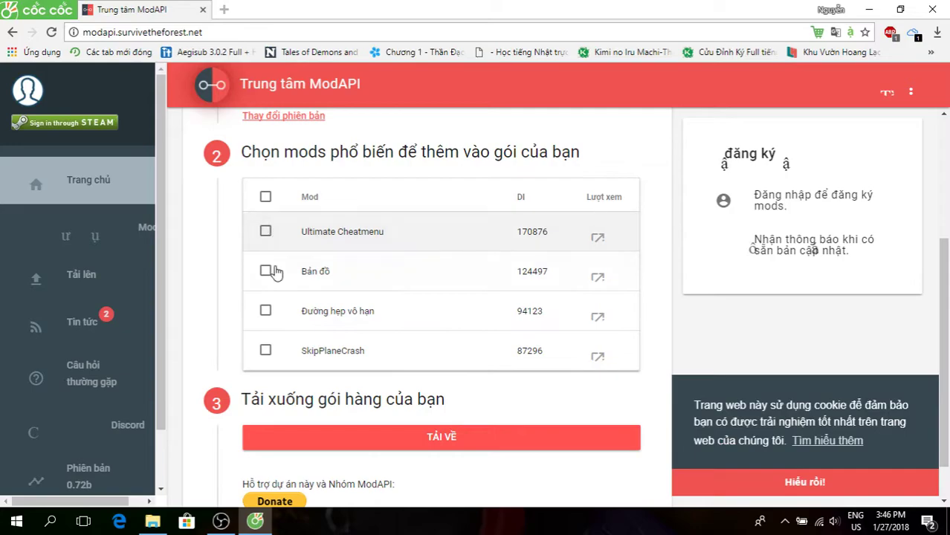
{"action": "scroll", "coordinate": [275, 273], "scroll_direction": "down", "scroll_amount": 1}
{"action": "scroll", "coordinate": [286, 278], "scroll_direction": "up", "scroll_amount": 4}
{"action": "scroll", "coordinate": [301, 261], "scroll_direction": "down", "scroll_amount": 3}
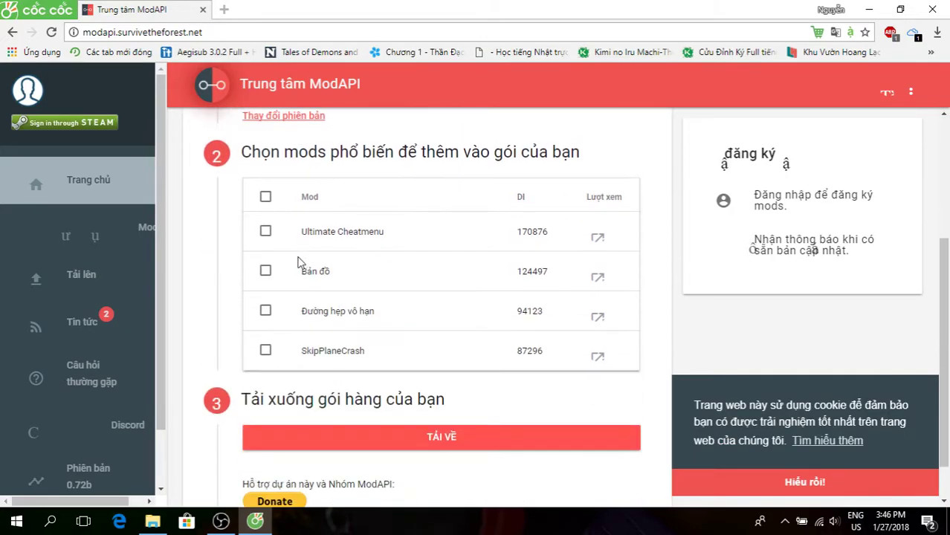
Step: Select all the popular mods in the list for inclusion in the ModAPI package
{"action": "left_click", "coordinate": [265, 197]}
{"action": "scroll", "coordinate": [421, 238], "scroll_direction": "up", "scroll_amount": 2}
{"action": "scroll", "coordinate": [407, 273], "scroll_direction": "down", "scroll_amount": 3}
{"action": "scroll", "coordinate": [386, 264], "scroll_direction": "up", "scroll_amount": 3}
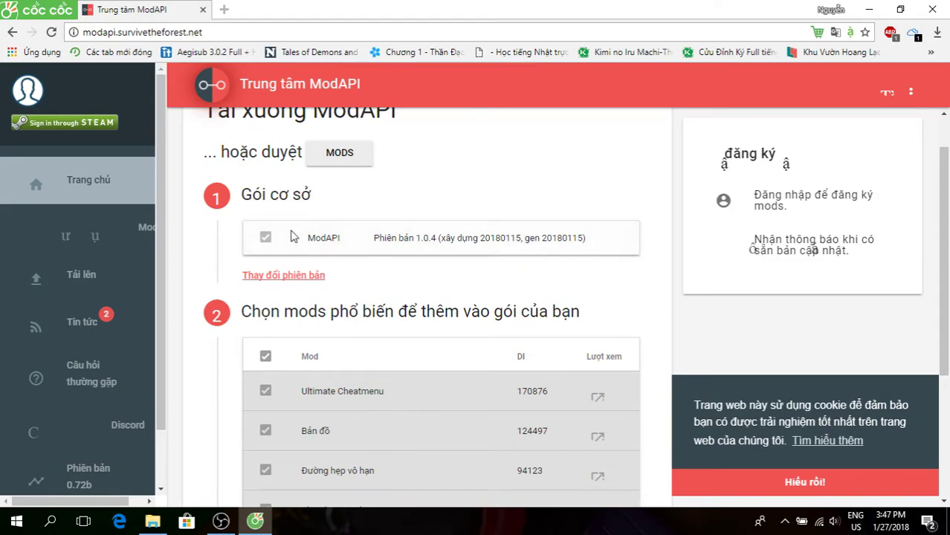
{"action": "scroll", "coordinate": [313, 295], "scroll_direction": "down", "scroll_amount": 3}
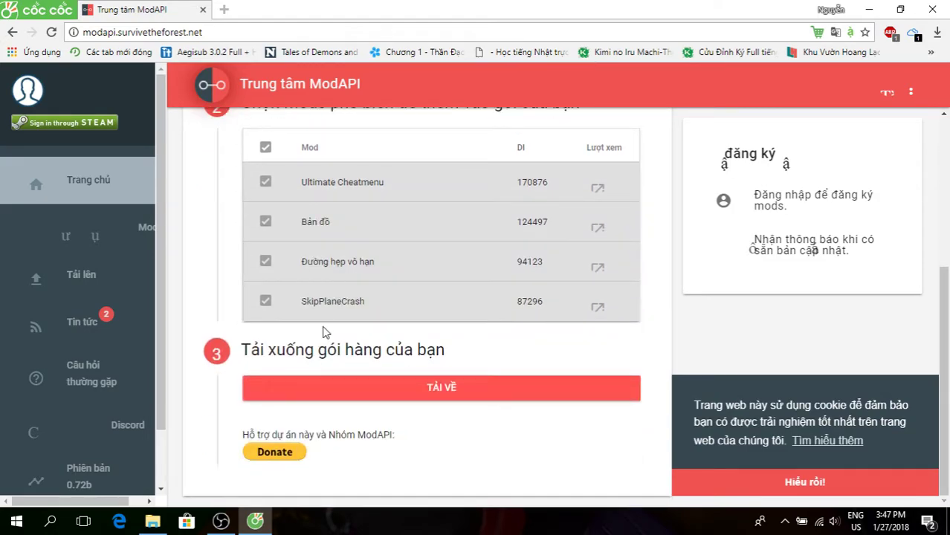
Step: Request the ModAPI package download, but cancel saving the ZIP file and dismiss the download message
{"action": "left_click", "coordinate": [430, 392]}
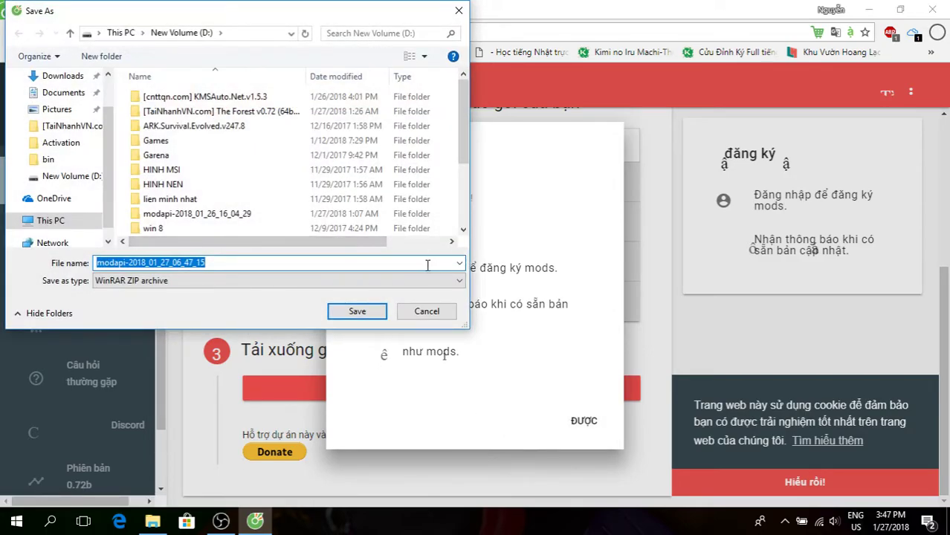
{"action": "left_click", "coordinate": [417, 315]}
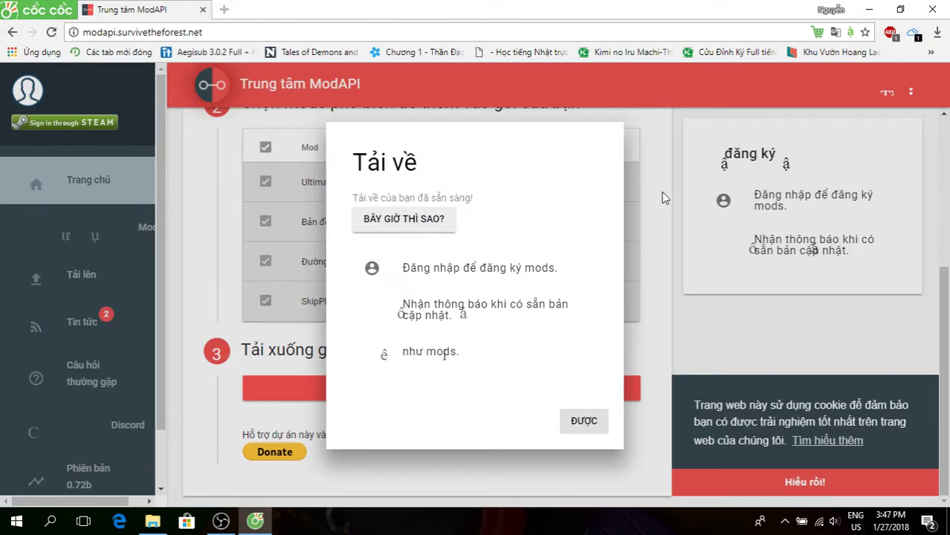
{"action": "left_click", "coordinate": [587, 422]}
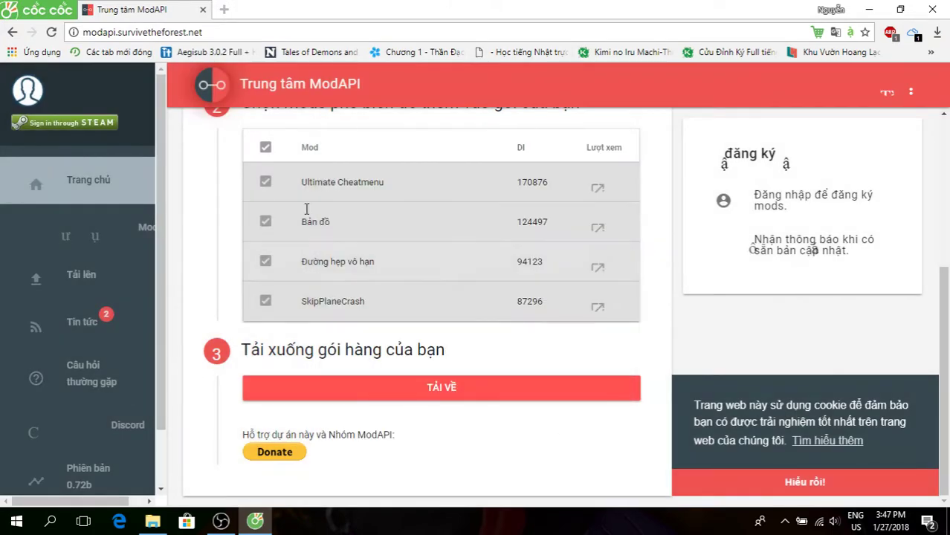
{"action": "scroll", "coordinate": [296, 140], "scroll_direction": "up", "scroll_amount": 4}
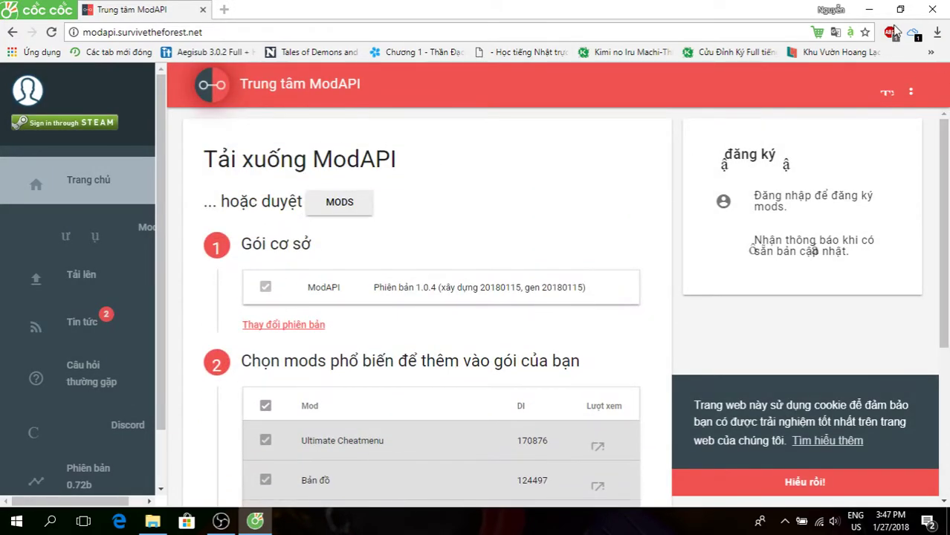
Step: Minimize the browser and open the "[TaiNhanhVN.com] The Forest v0.72 (64bit)" folder on drive D in File Explorer
{"action": "left_click", "coordinate": [871, 10]}
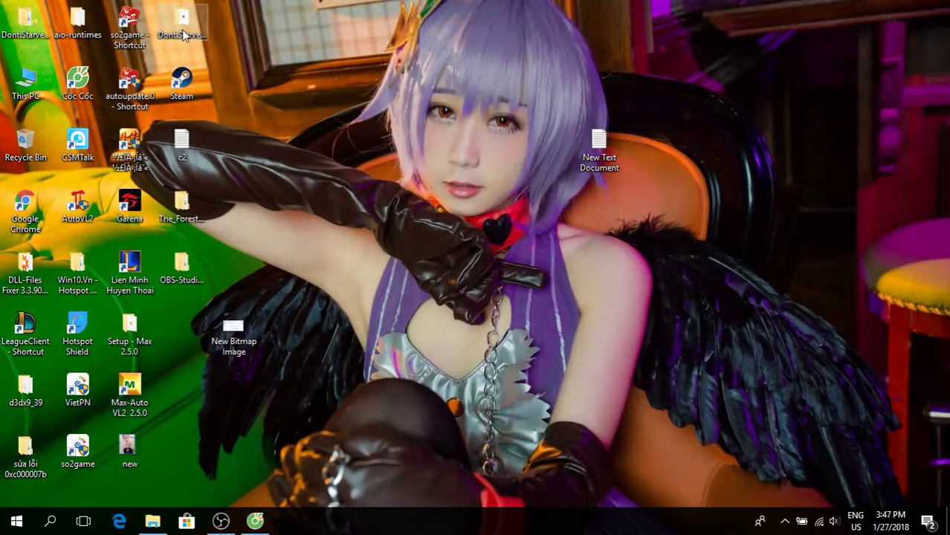
{"action": "left_click", "coordinate": [182, 204]}
{"action": "double_click", "coordinate": [30, 76]}
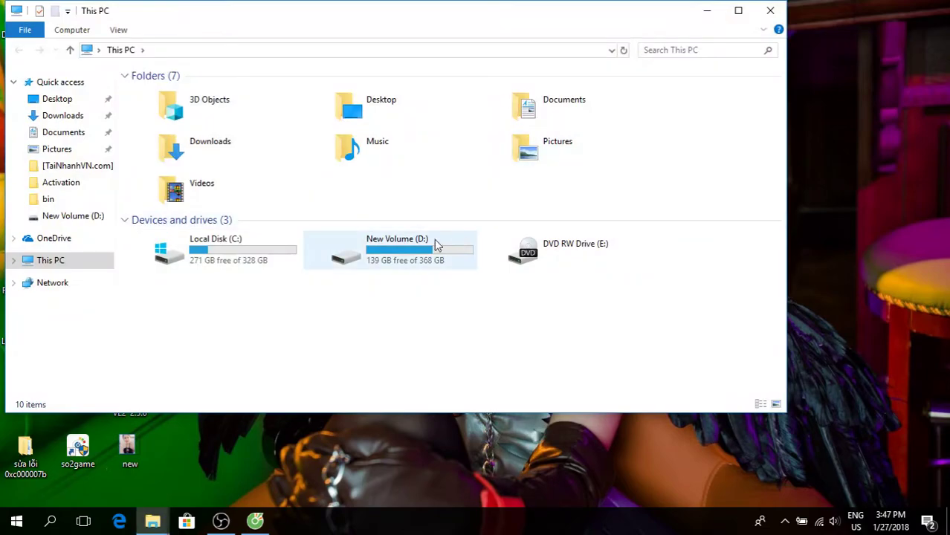
{"action": "double_click", "coordinate": [431, 248]}
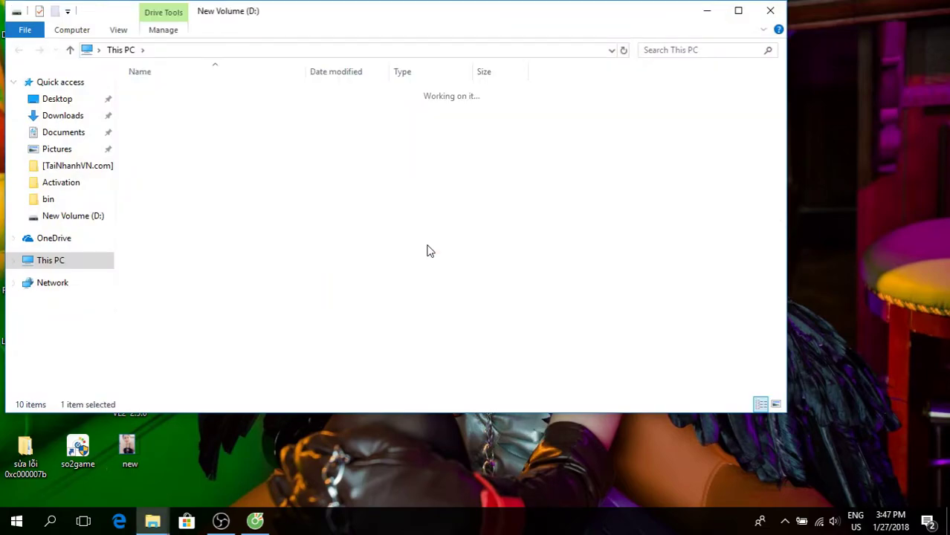
{"action": "left_click", "coordinate": [249, 110]}
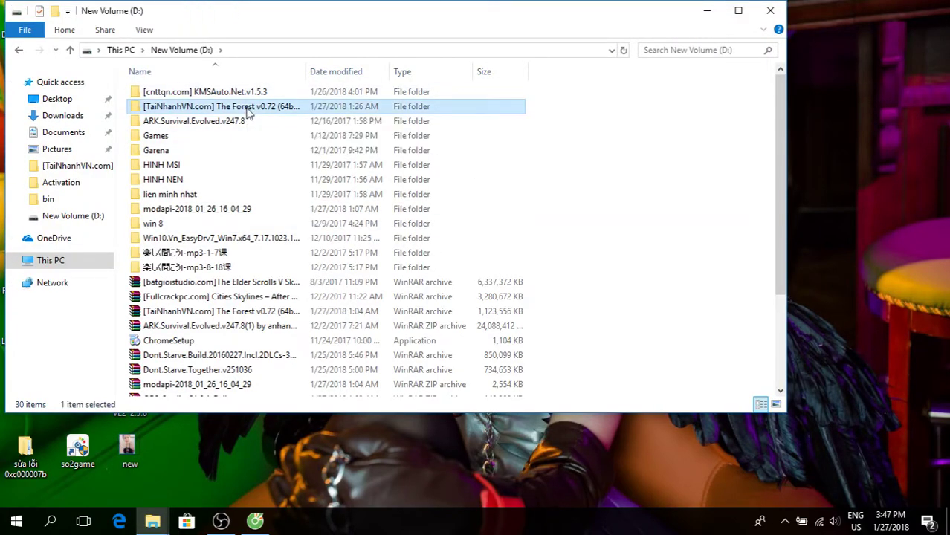
{"action": "double_click", "coordinate": [249, 108]}
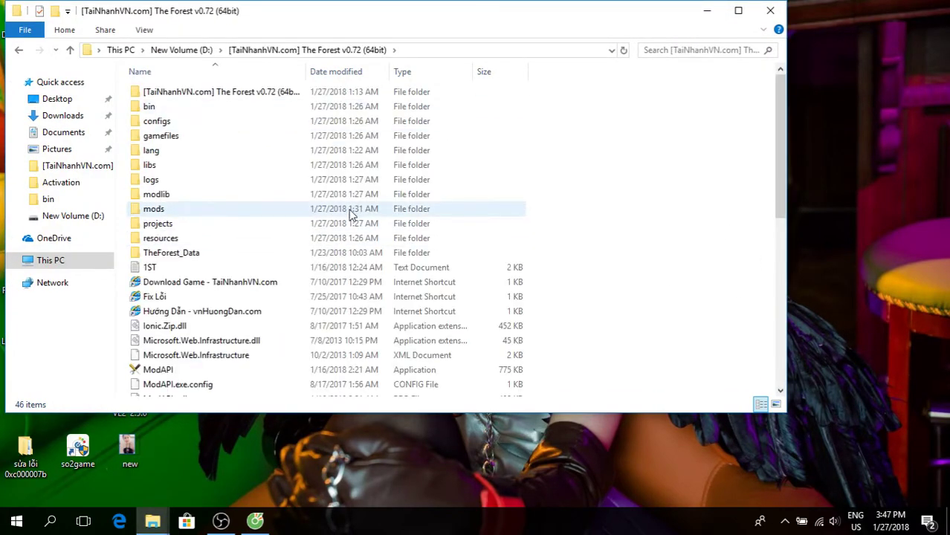
Step: Look through the game folder's contents for the extracted ModAPI files and the ModAPI application
{"action": "scroll", "coordinate": [312, 193], "scroll_direction": "down", "scroll_amount": 7}
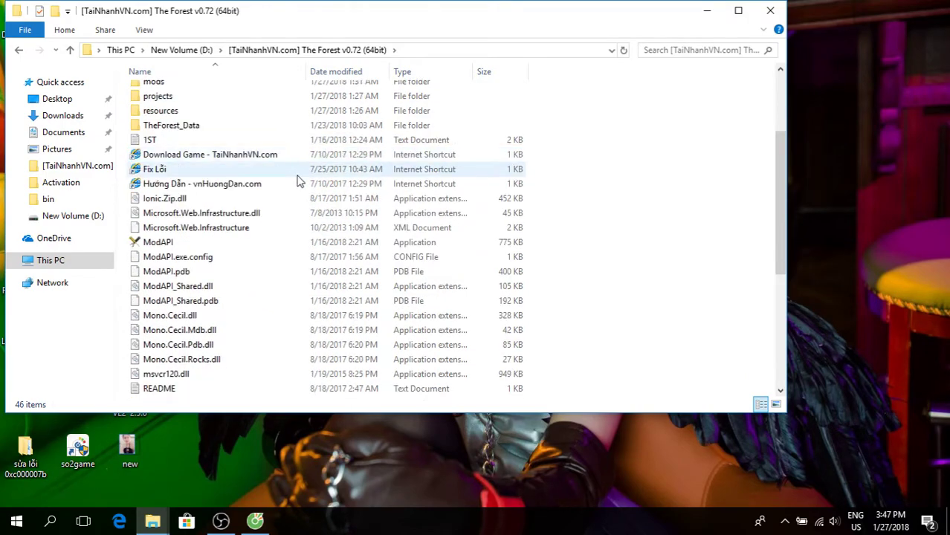
{"action": "scroll", "coordinate": [300, 236], "scroll_direction": "up", "scroll_amount": 4}
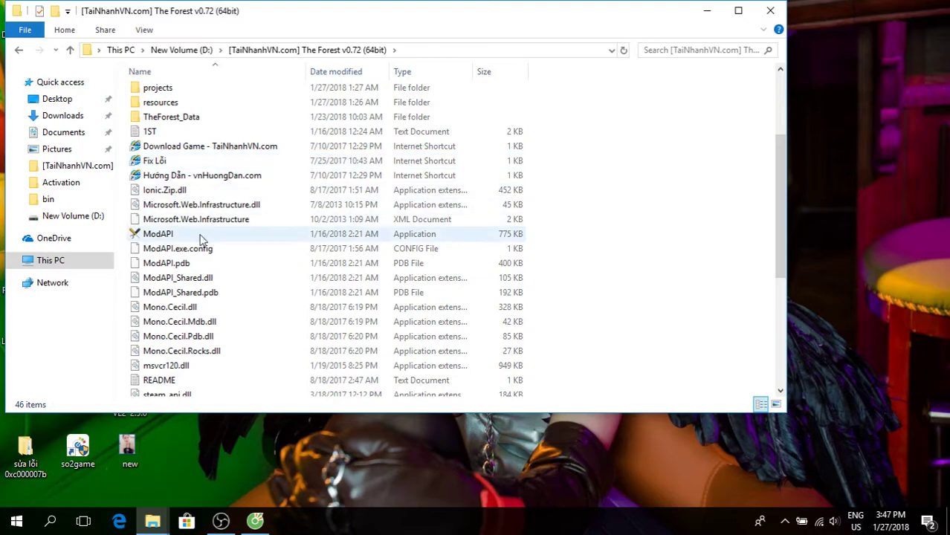
{"action": "scroll", "coordinate": [206, 240], "scroll_direction": "up", "scroll_amount": 3}
{"action": "scroll", "coordinate": [216, 142], "scroll_direction": "down", "scroll_amount": 7}
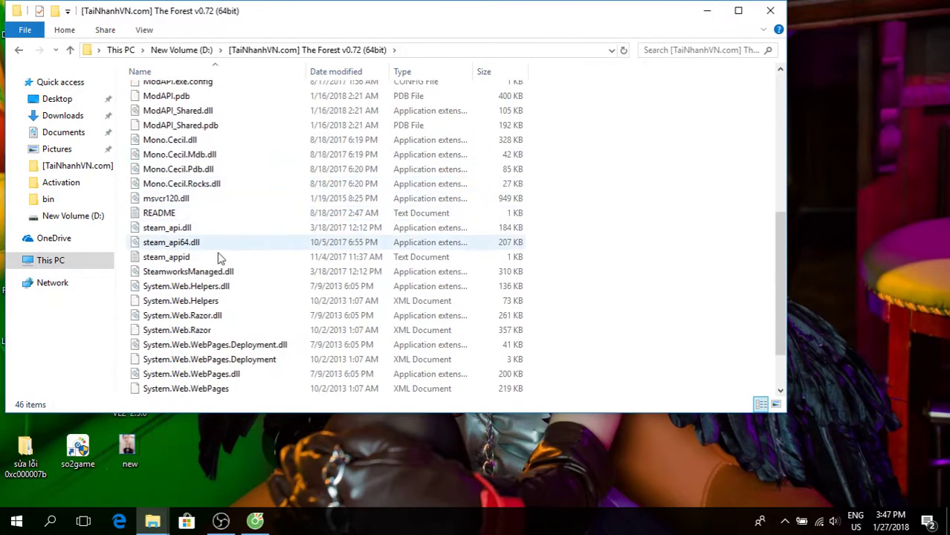
{"action": "scroll", "coordinate": [226, 306], "scroll_direction": "down", "scroll_amount": 2}
{"action": "scroll", "coordinate": [252, 286], "scroll_direction": "up", "scroll_amount": 4}
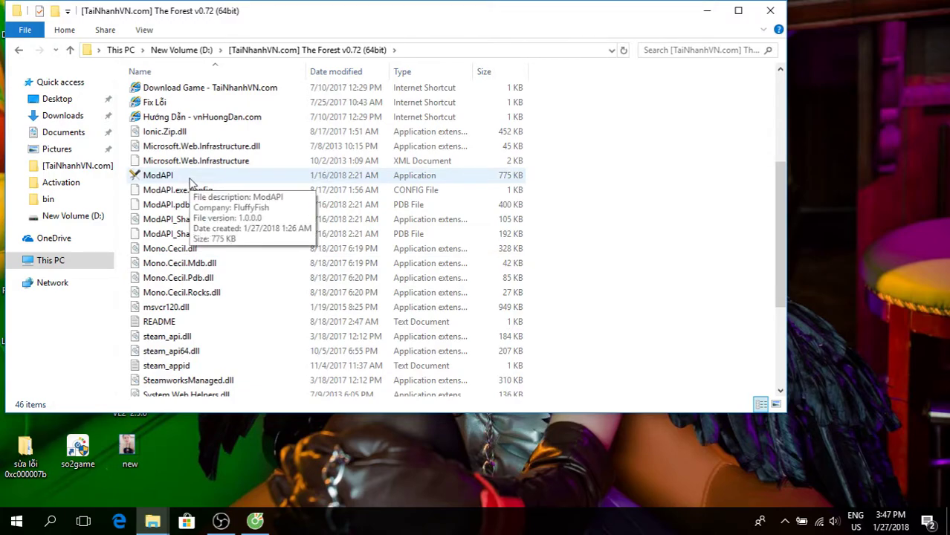
Step: Return to drive D and locate the modapi-2018_01_26_16_04_29 ZIP archive
{"action": "left_click", "coordinate": [19, 50]}
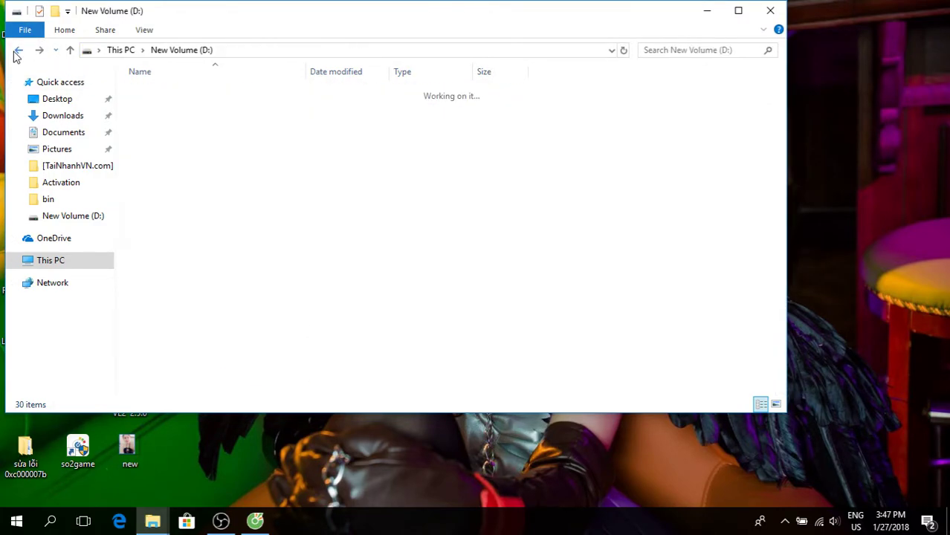
{"action": "scroll", "coordinate": [223, 261], "scroll_direction": "down", "scroll_amount": 3}
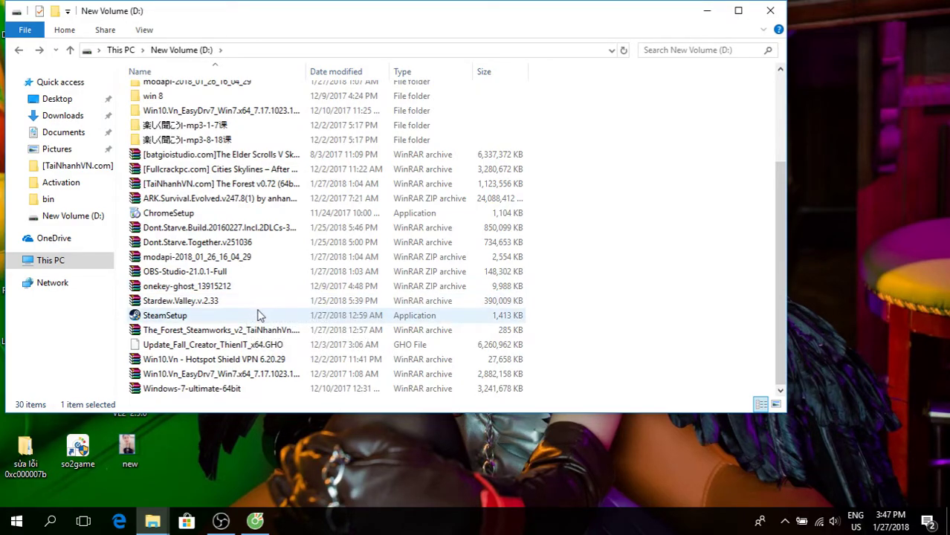
{"action": "left_click", "coordinate": [223, 260]}
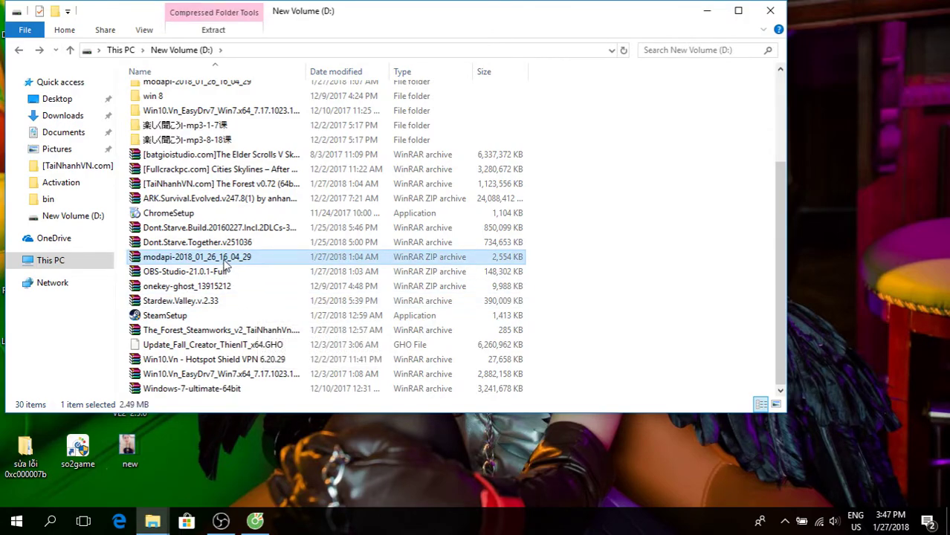
{"action": "scroll", "coordinate": [225, 267], "scroll_direction": "up", "scroll_amount": 2}
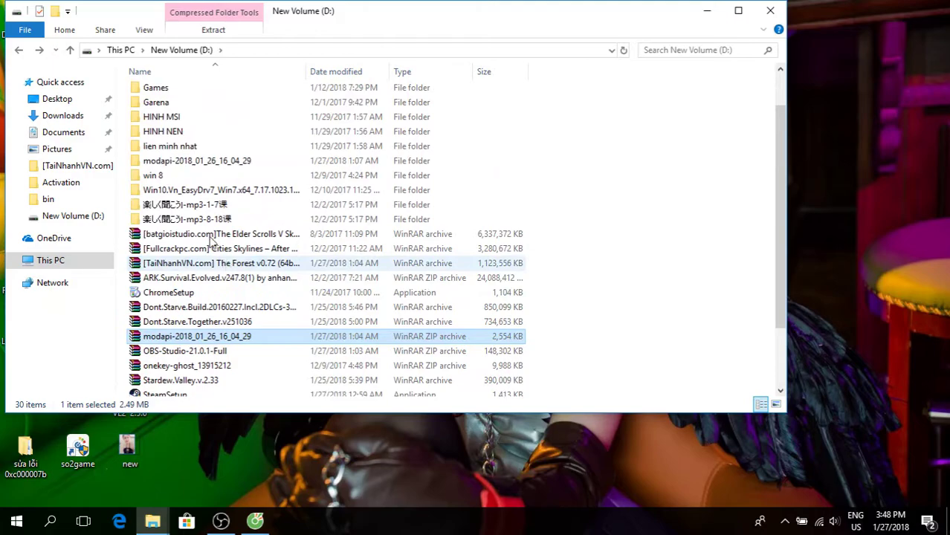
{"action": "scroll", "coordinate": [223, 160], "scroll_direction": "up", "scroll_amount": 2}
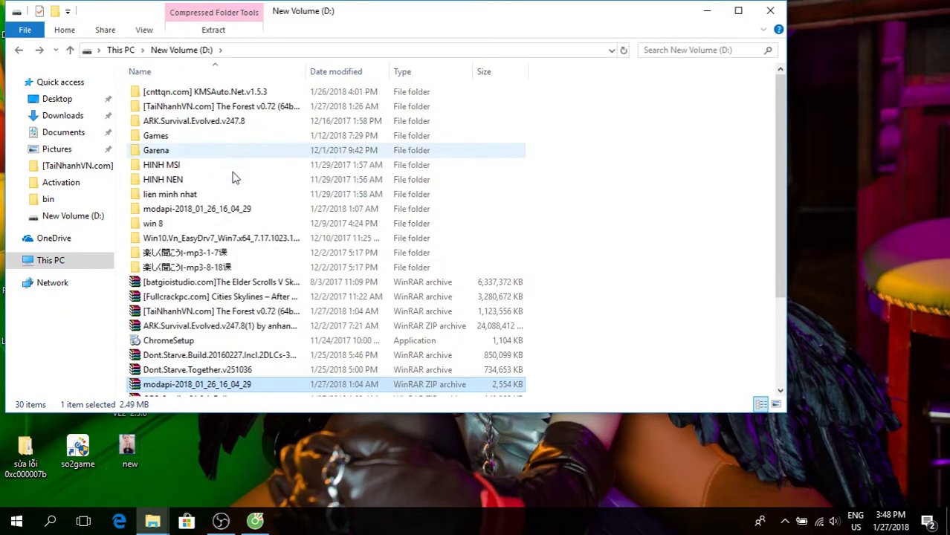
Step: Reopen the The Forest v0.72 (64bit) folder on drive D and launch the ModAPI application, allowing it to run
{"action": "double_click", "coordinate": [227, 108]}
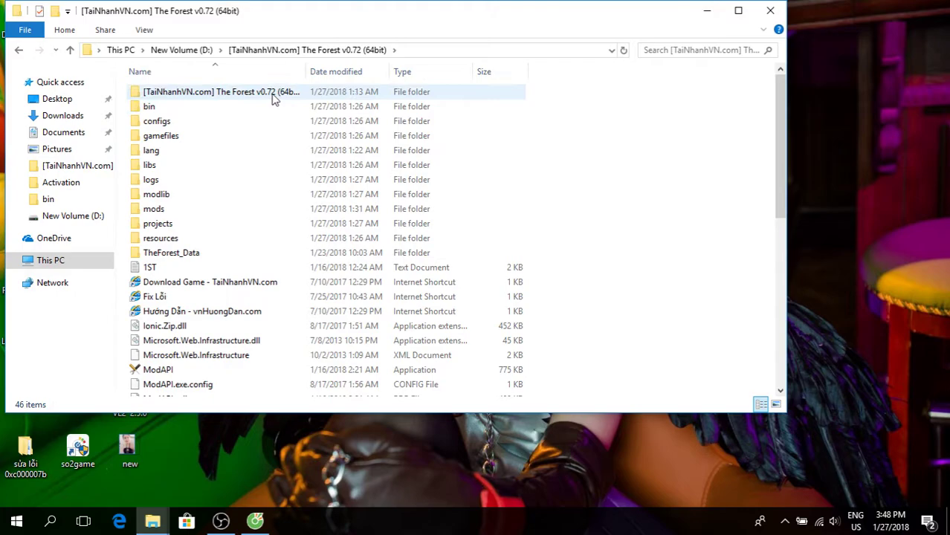
{"action": "scroll", "coordinate": [250, 249], "scroll_direction": "down", "scroll_amount": 4}
{"action": "scroll", "coordinate": [255, 275], "scroll_direction": "down", "scroll_amount": 2}
{"action": "scroll", "coordinate": [223, 252], "scroll_direction": "up", "scroll_amount": 2}
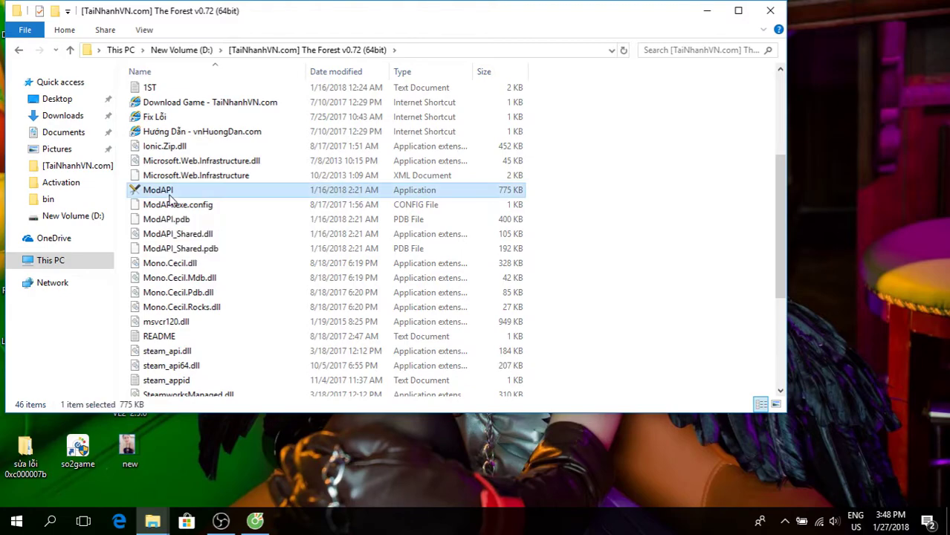
{"action": "double_click", "coordinate": [168, 192]}
{"action": "left_click", "coordinate": [520, 273]}
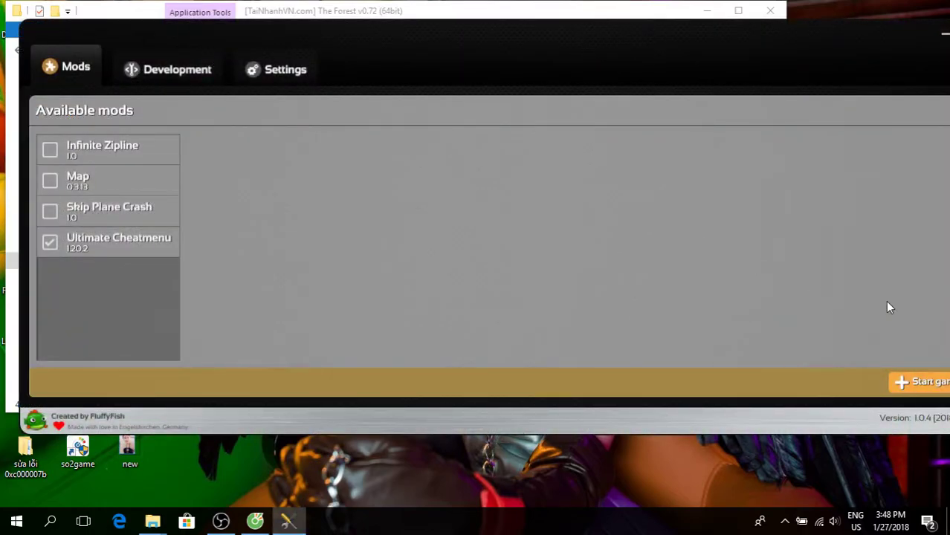
Step: Start the game from ModAPI with Ultimate Cheatmenu enabled, allow TheForest.exe to run, and quit at its configuration window
{"action": "left_click", "coordinate": [904, 381]}
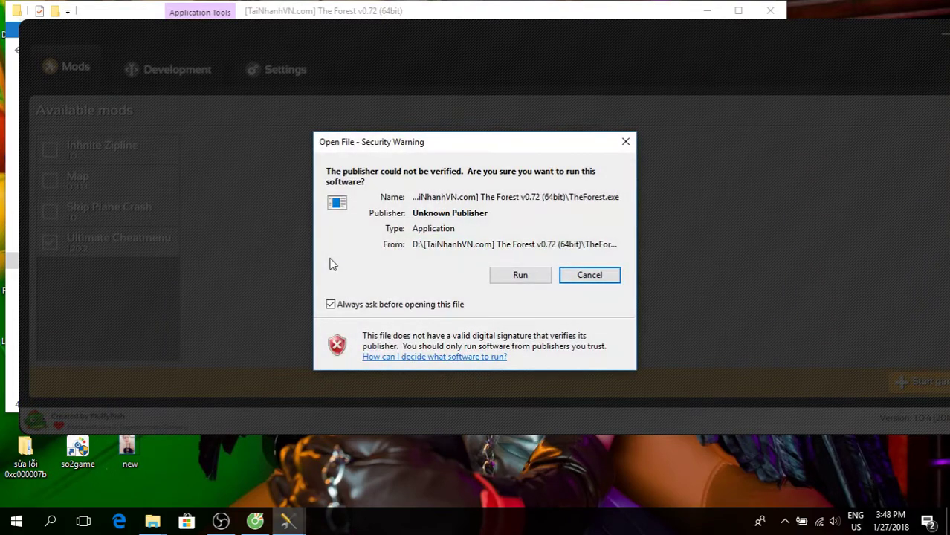
{"action": "left_click", "coordinate": [513, 281]}
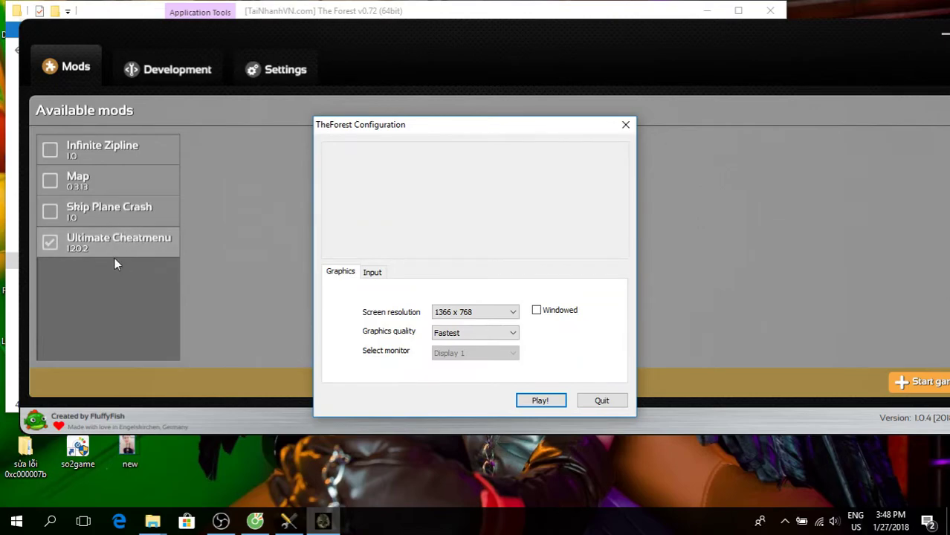
{"action": "left_click_drag", "start_coordinate": [426, 128], "coordinate": [327, 119]}
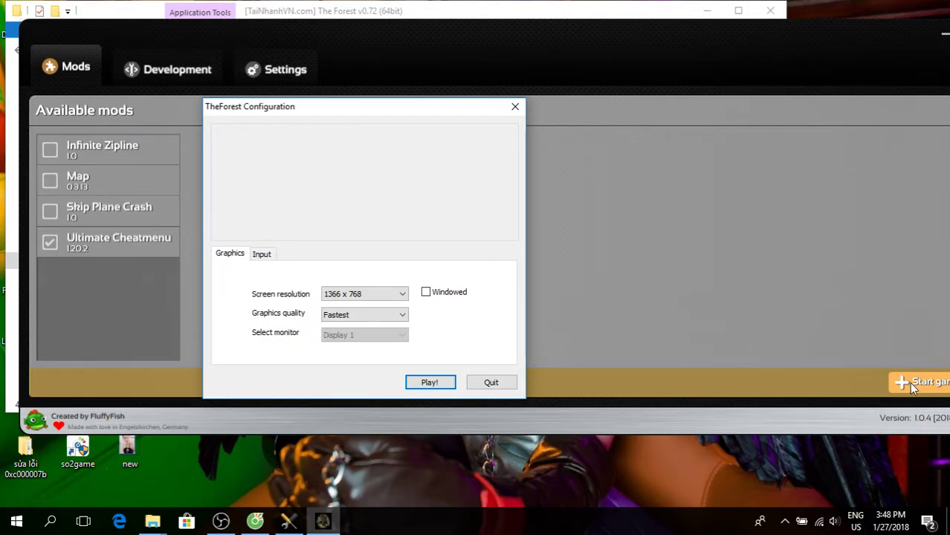
{"action": "left_click", "coordinate": [475, 386]}
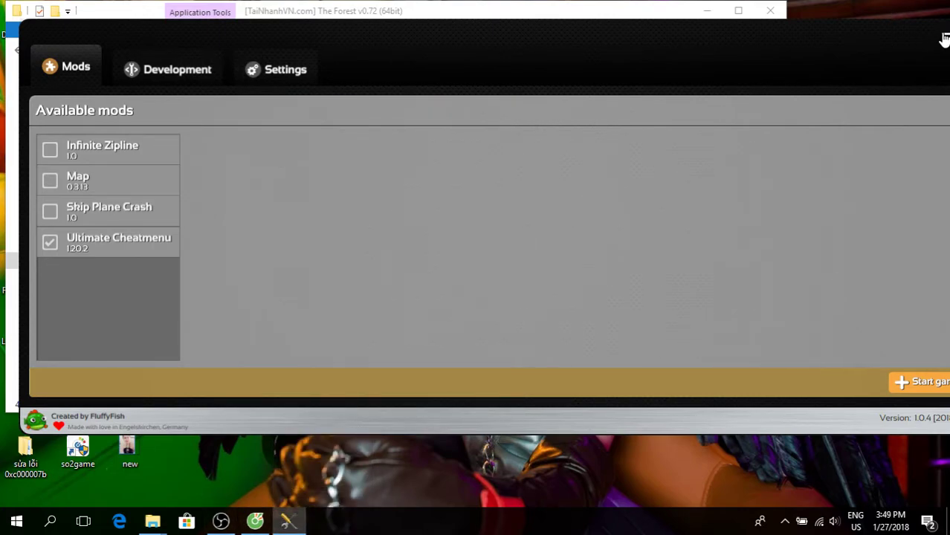
Step: Minimize ModAPI, locate the TheForest application in the game folder, and minimize the folder window
{"action": "left_click", "coordinate": [941, 41]}
{"action": "scroll", "coordinate": [178, 297], "scroll_direction": "down", "scroll_amount": 2}
{"action": "scroll", "coordinate": [178, 303], "scroll_direction": "down", "scroll_amount": 2}
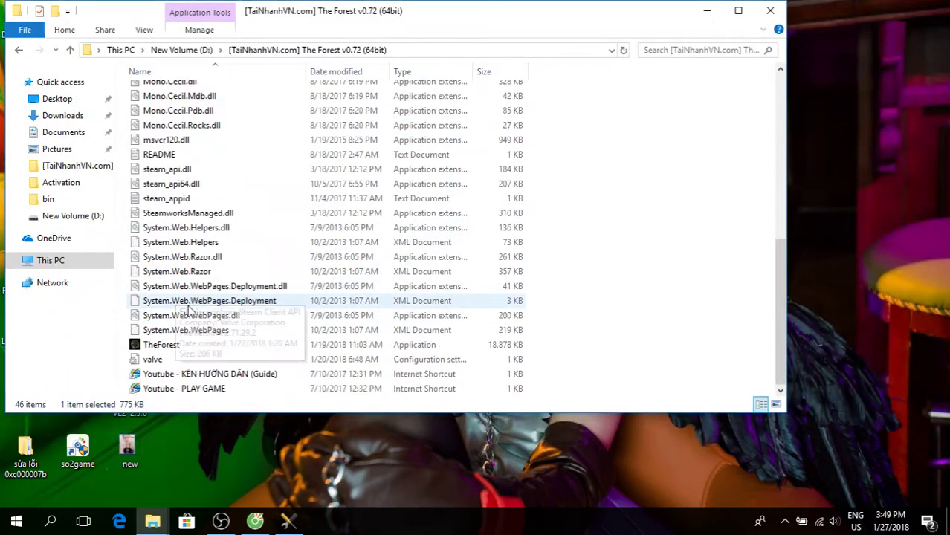
{"action": "left_click", "coordinate": [176, 347]}
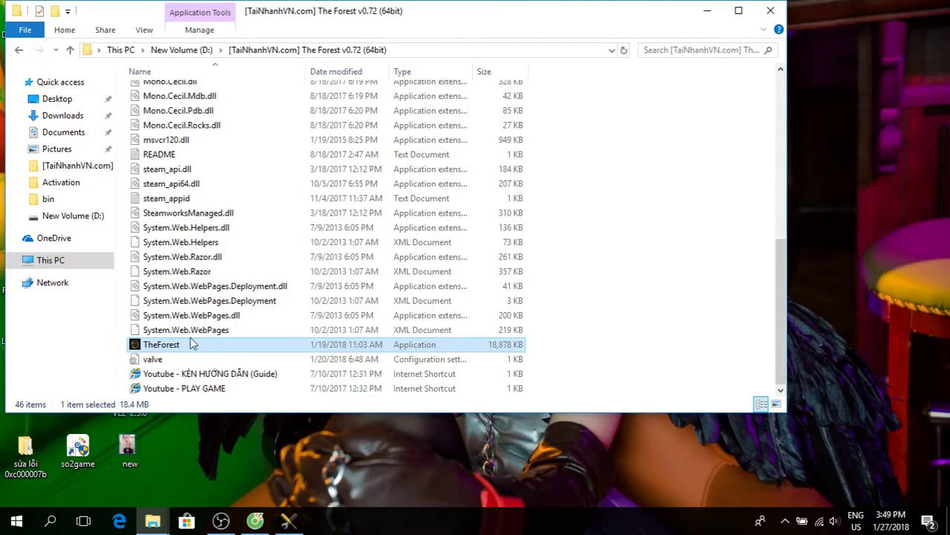
{"action": "left_click", "coordinate": [706, 16]}
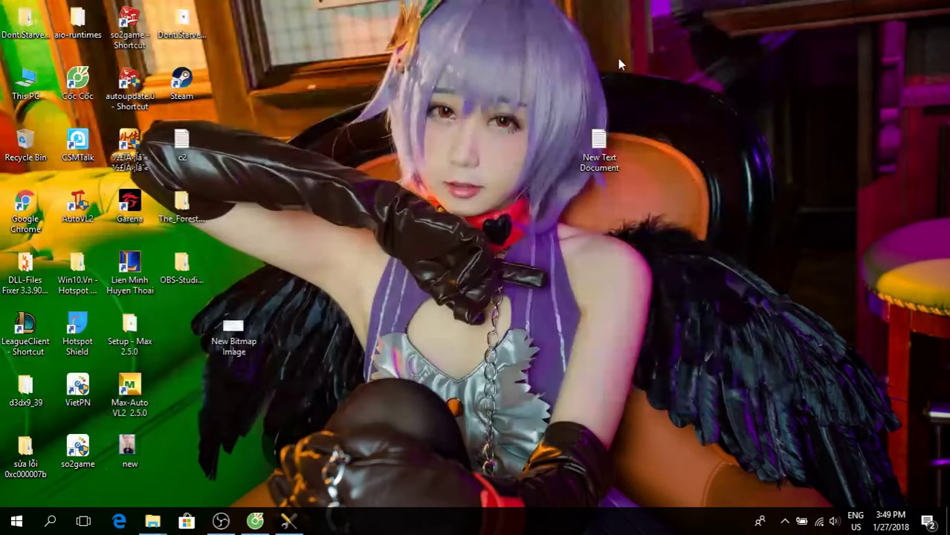
Step: Restore the ModAPI window, start the game with Ultimate Cheatmenu enabled and allow TheForest.exe to run
{"action": "left_click", "coordinate": [297, 517]}
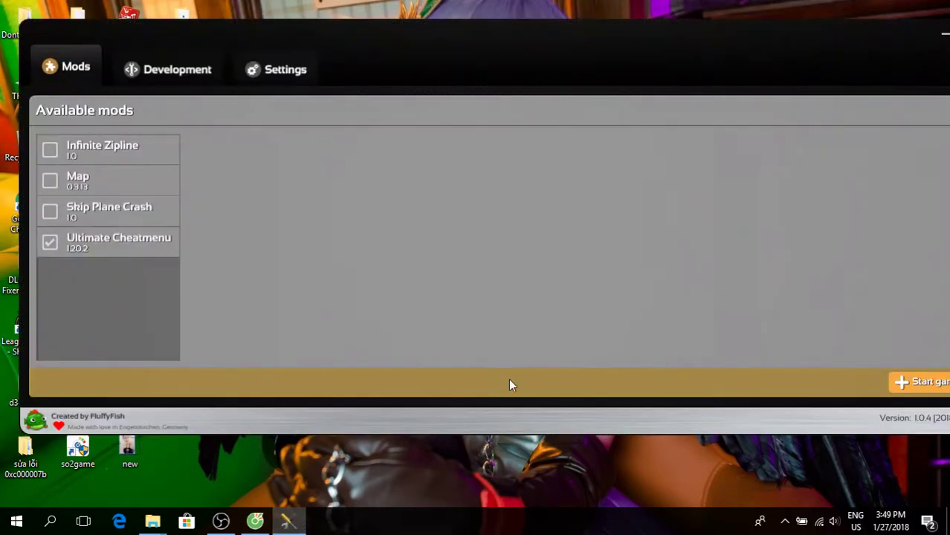
{"action": "left_click", "coordinate": [925, 382]}
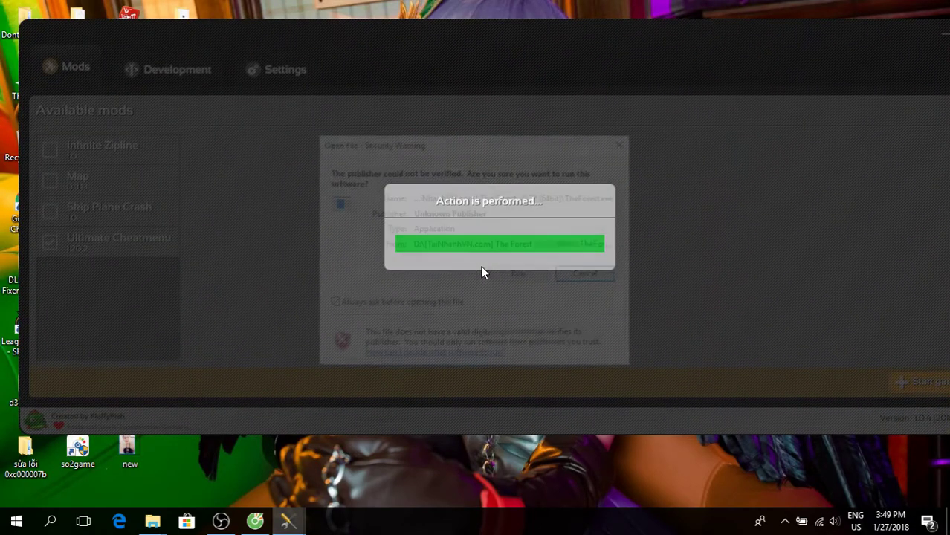
{"action": "left_click", "coordinate": [540, 276]}
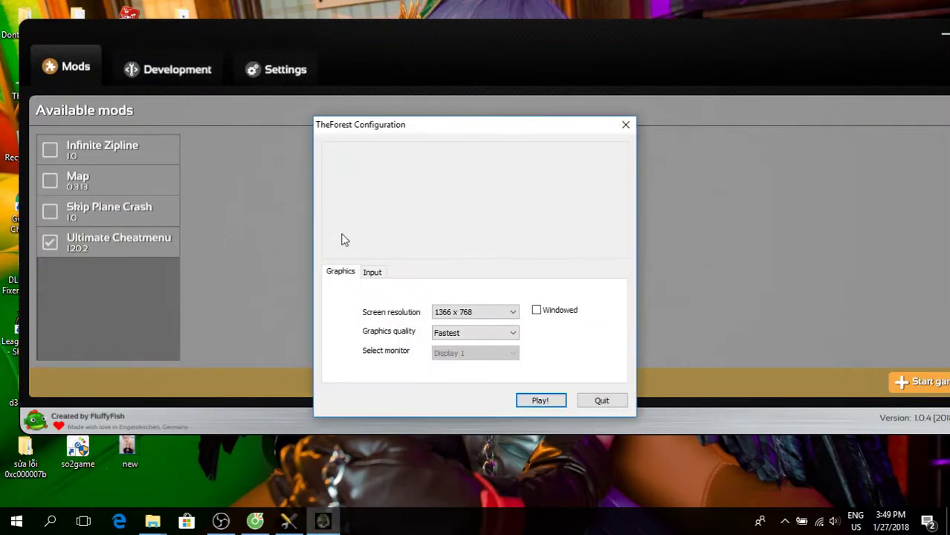
Step: Set the graphics quality to High, enable windowed mode and launch The Forest from its configuration window
{"action": "left_click", "coordinate": [510, 332]}
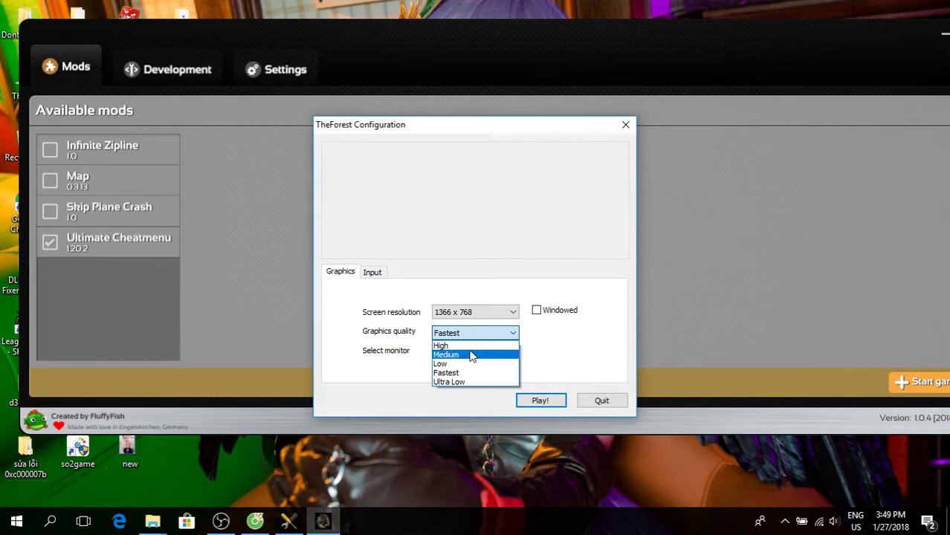
{"action": "left_click", "coordinate": [476, 346]}
{"action": "left_click", "coordinate": [548, 316]}
{"action": "left_click", "coordinate": [546, 397]}
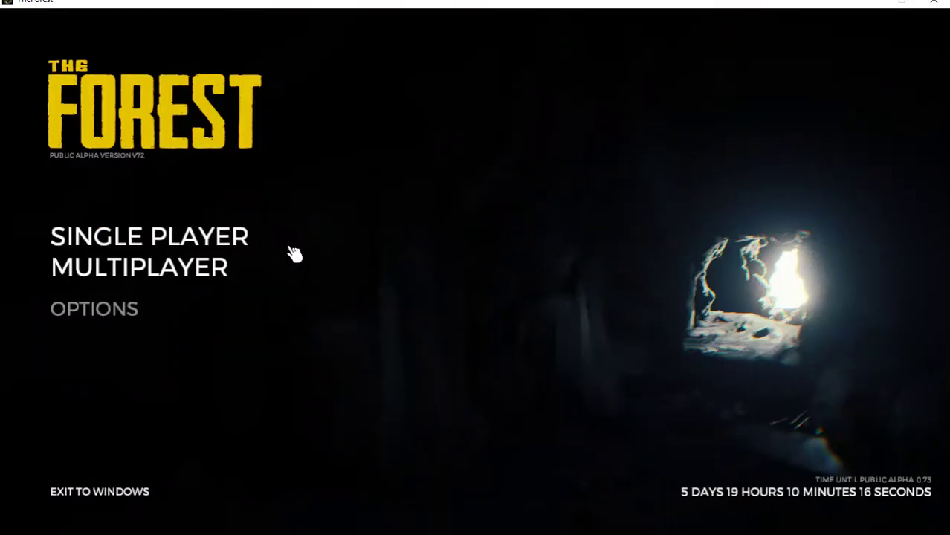
Step: Open the multiplayer Host Game option and back out of it, then leave the game and minimize ModAPI
{"action": "left_click", "coordinate": [182, 281]}
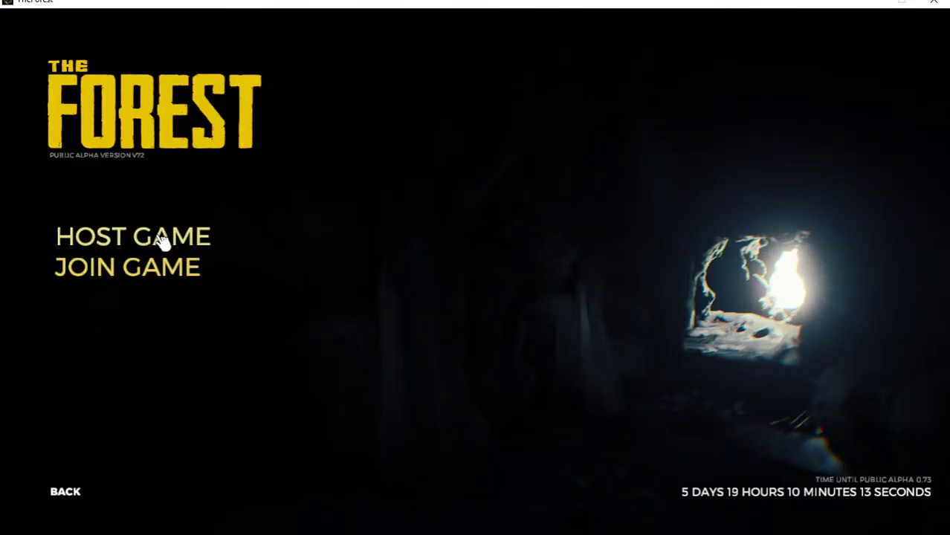
{"action": "left_click", "coordinate": [162, 241]}
{"action": "key", "text": "Escape"}
{"action": "left_click", "coordinate": [182, 275]}
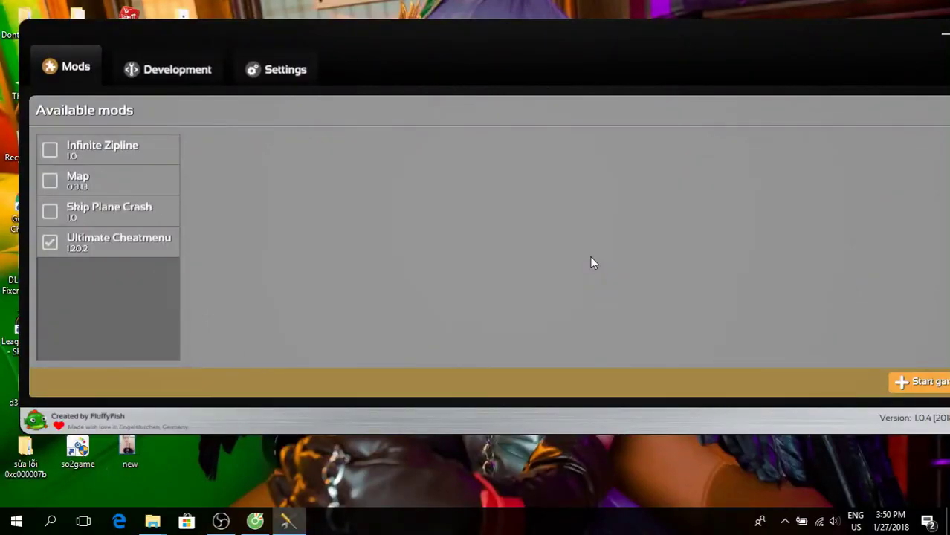
{"action": "left_click", "coordinate": [944, 33]}
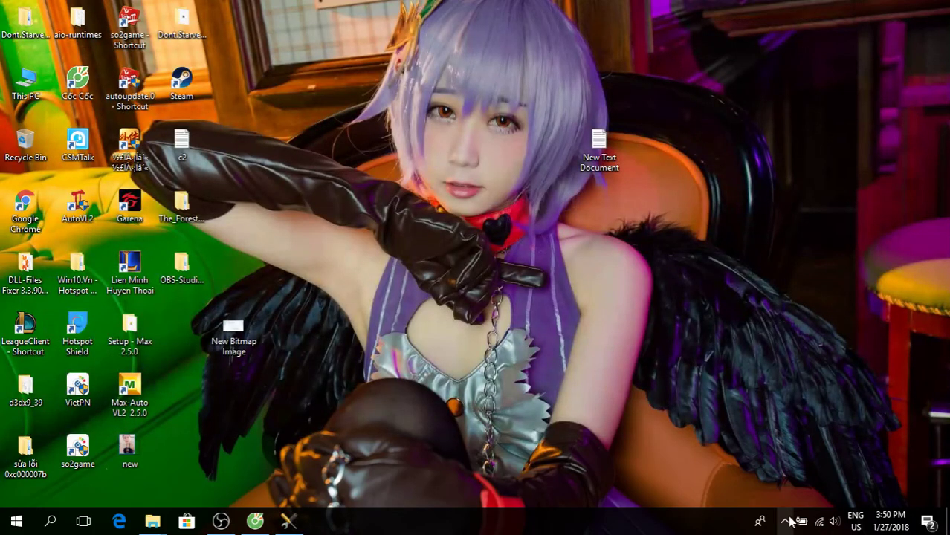